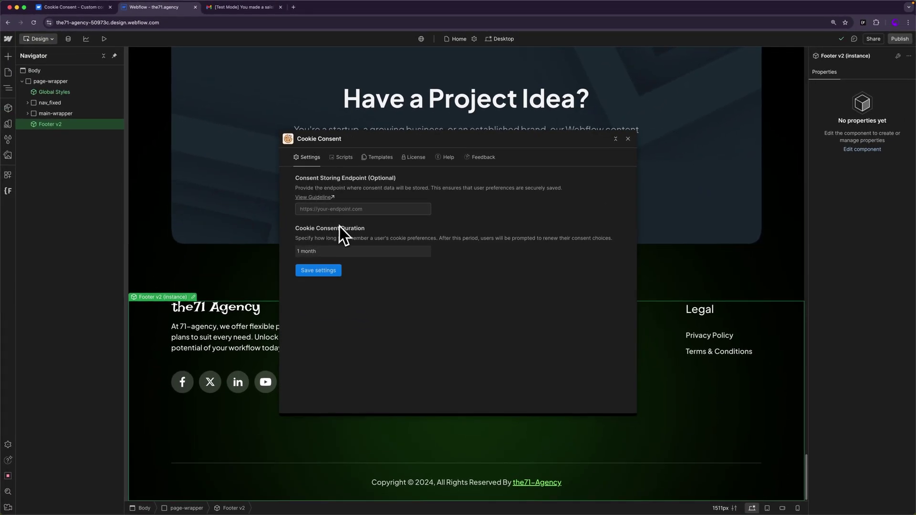
Step: Set the Cookie Consent duration to 1 month, leave the endpoint blank, and save the settings
left_click(378, 252)
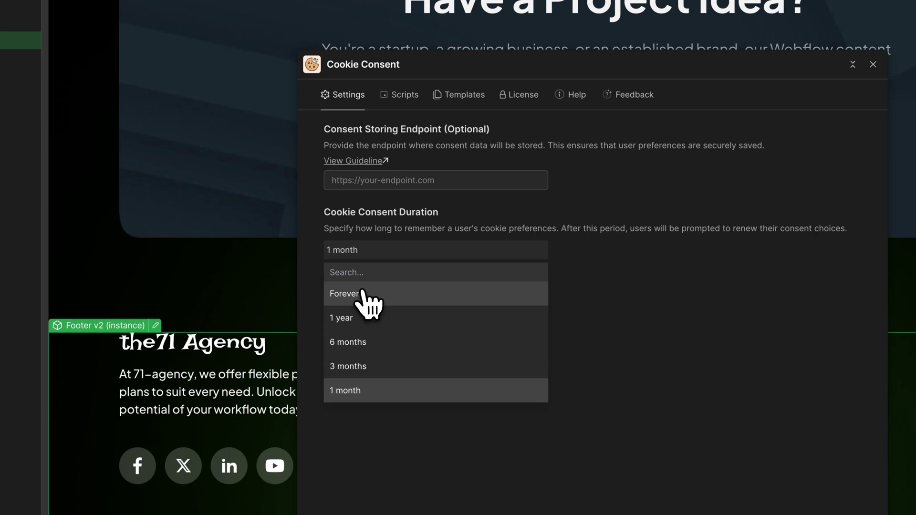
left_click(352, 390)
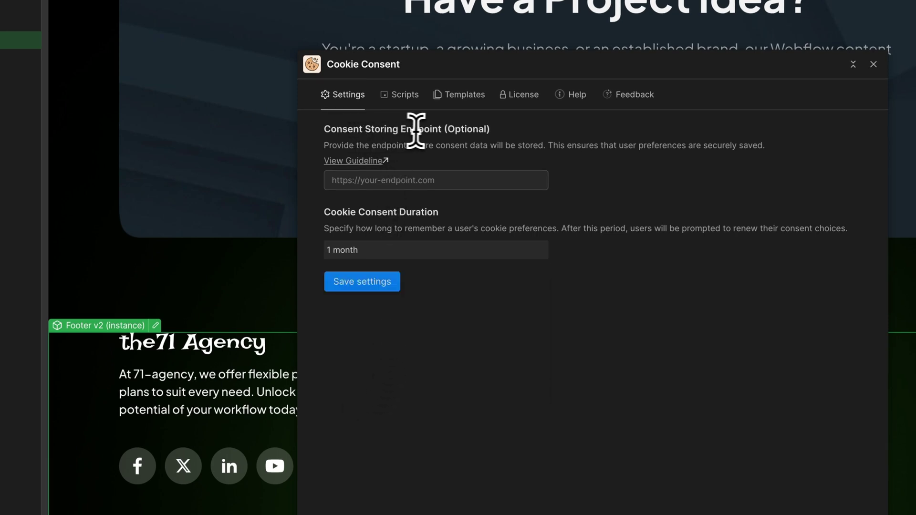
left_click_drag(445, 129, 499, 129)
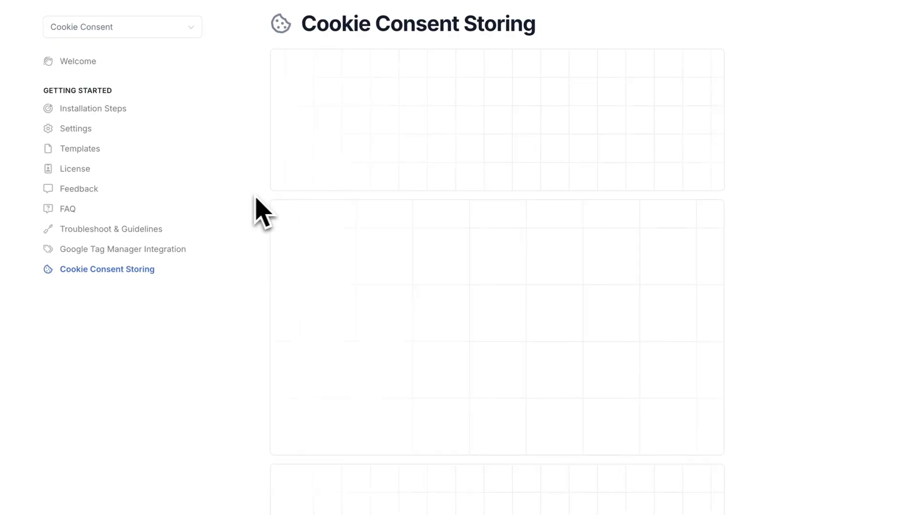
scroll(368, 221, "down", 20)
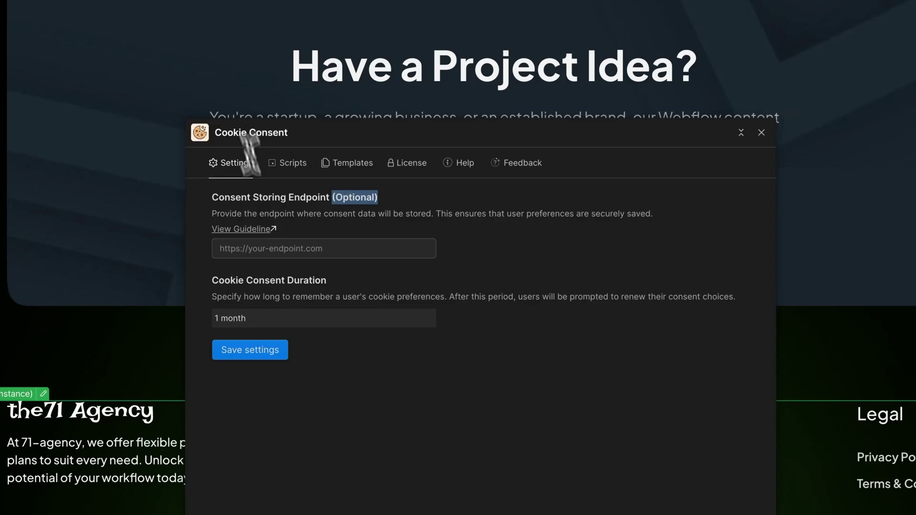
left_click(279, 248)
left_click(244, 355)
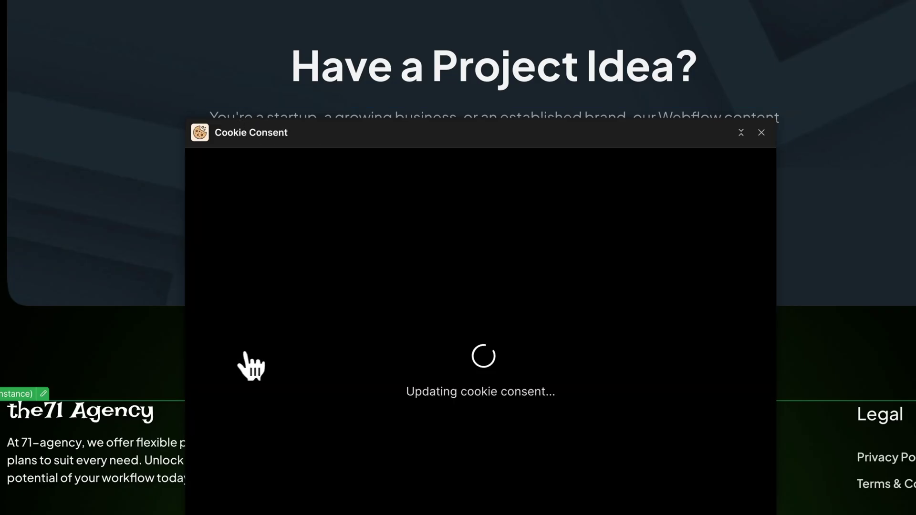
left_click(738, 204)
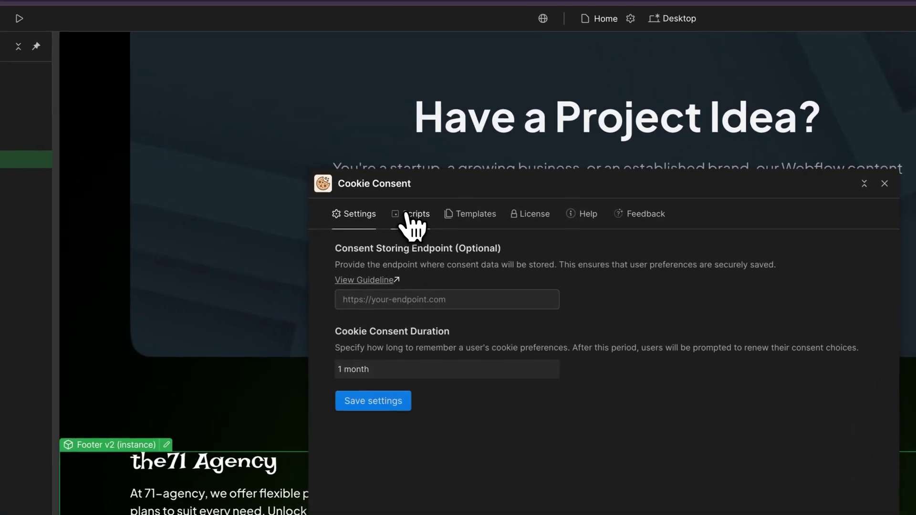
Step: Open the Scripts tab, review the head and footer custom code areas, and return to the Designer
left_click(408, 214)
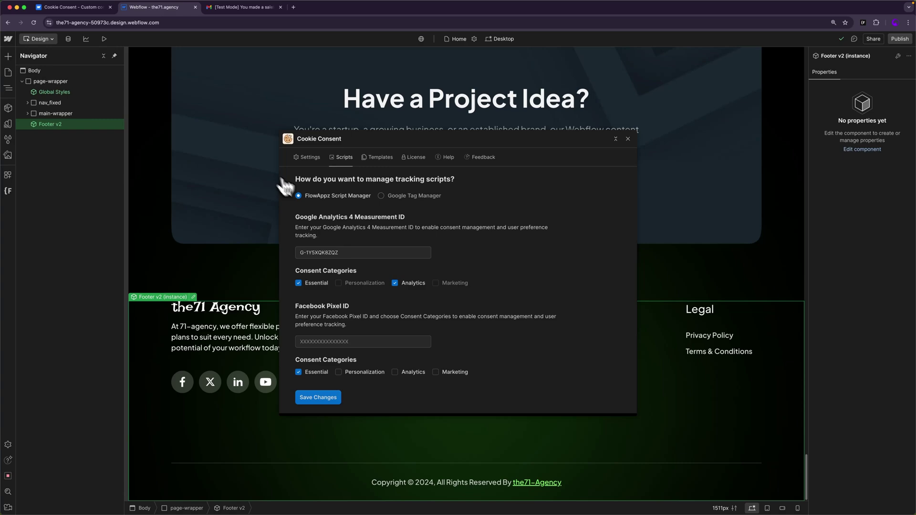
left_click(83, 8)
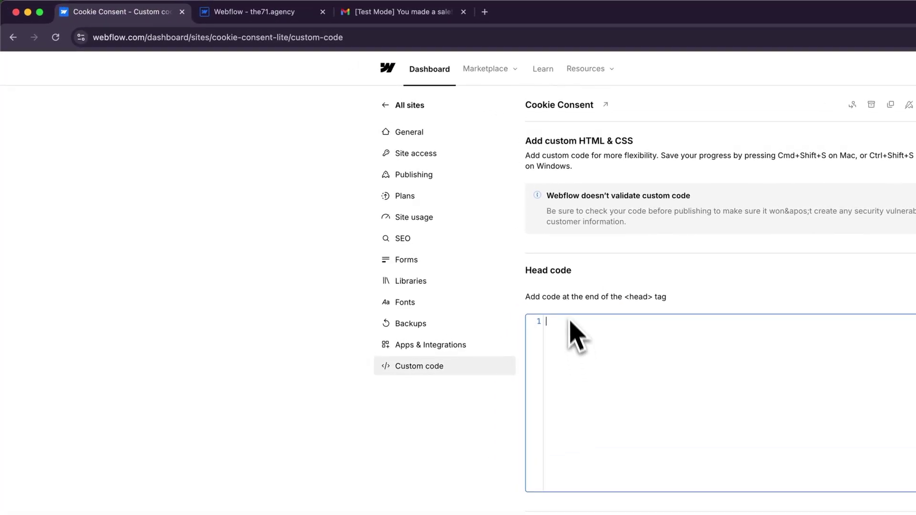
left_click_drag(541, 297, 627, 462)
left_click_drag(536, 514, 606, 514)
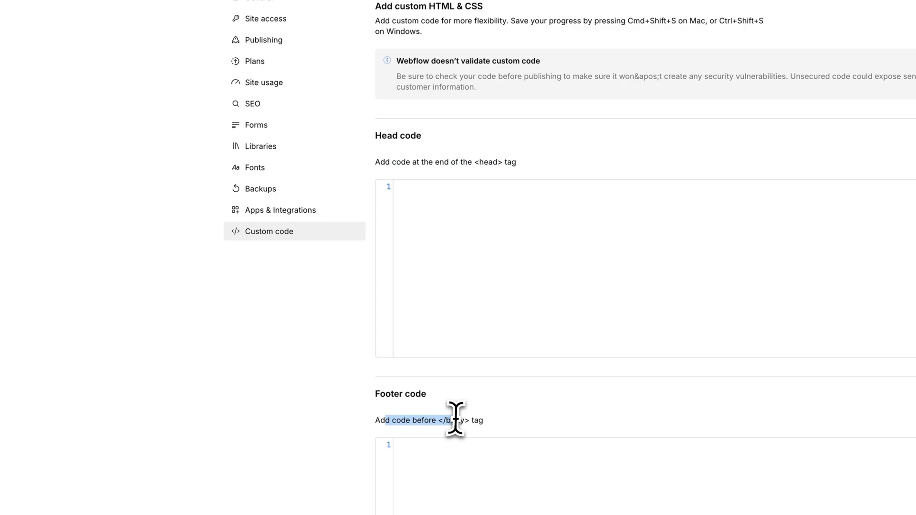
left_click(221, 12)
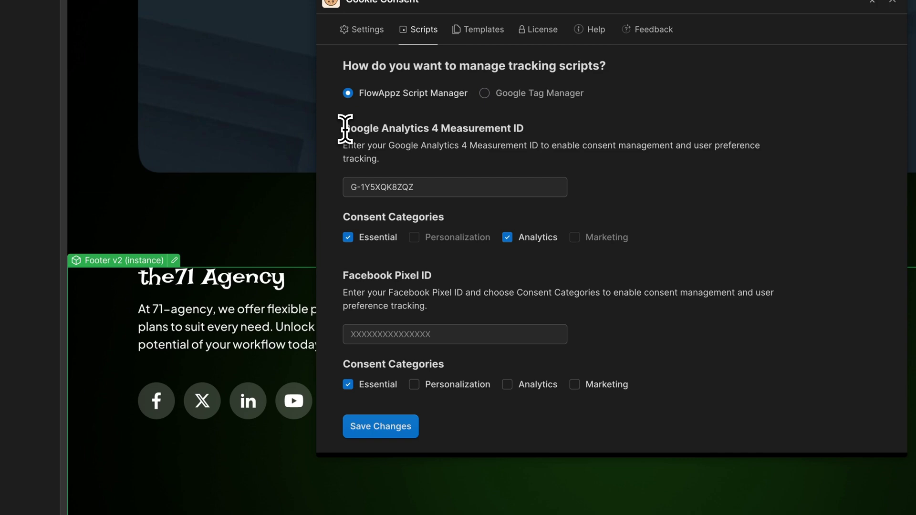
left_click_drag(349, 276, 424, 276)
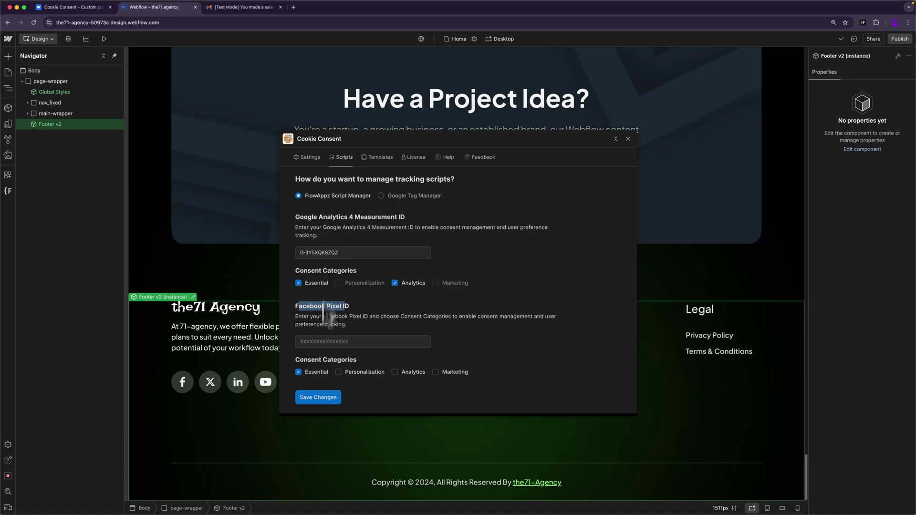
left_click(412, 196)
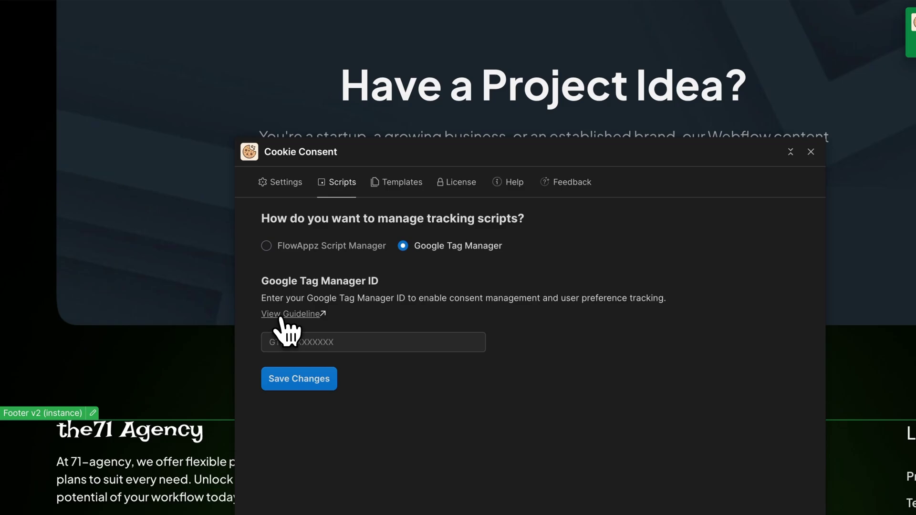
left_click(288, 316)
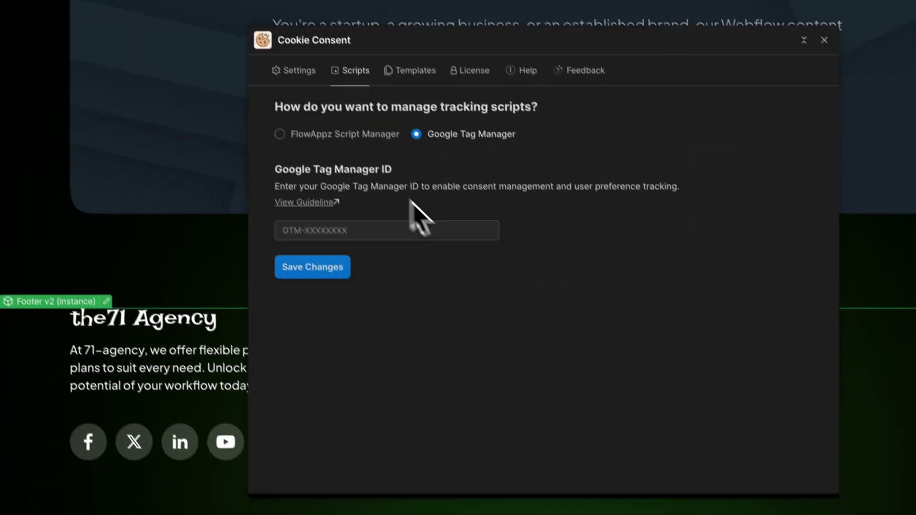
left_click(328, 119)
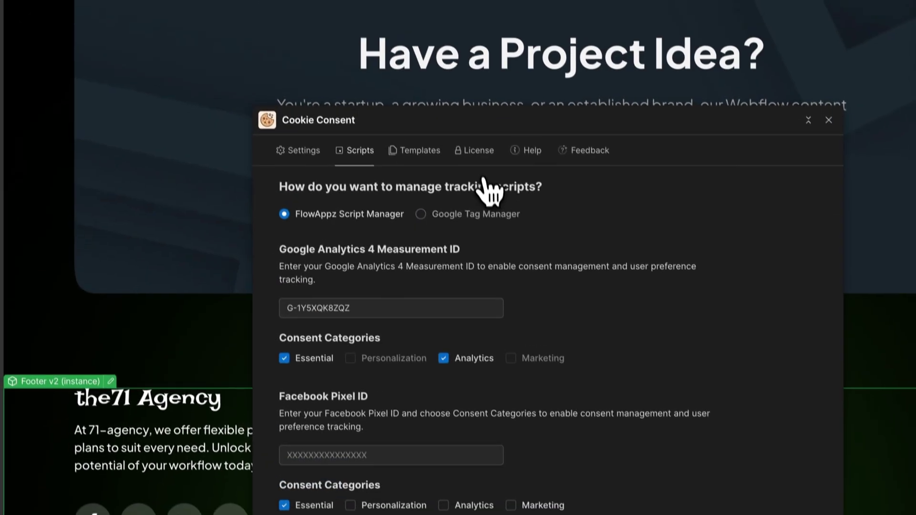
Step: Open the Cookie Consent Templates tab showing cookie banners 1–4
left_click(430, 181)
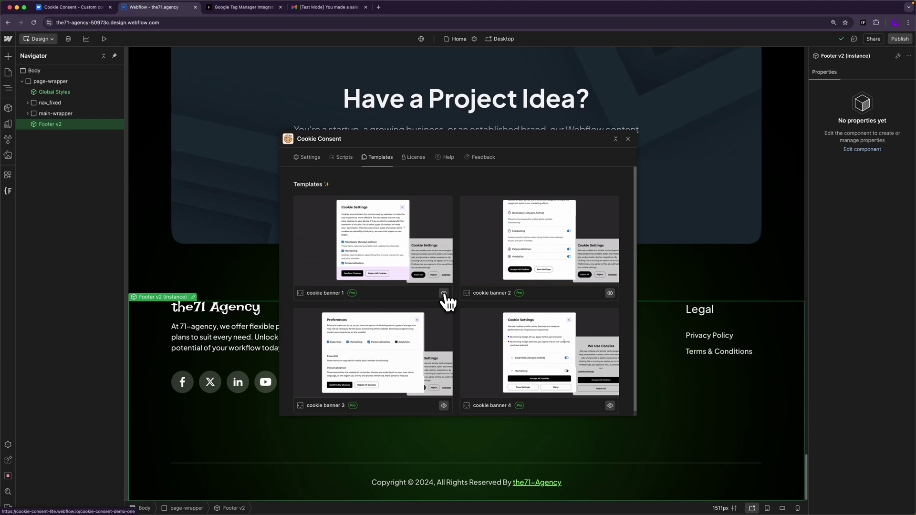
left_click(443, 293)
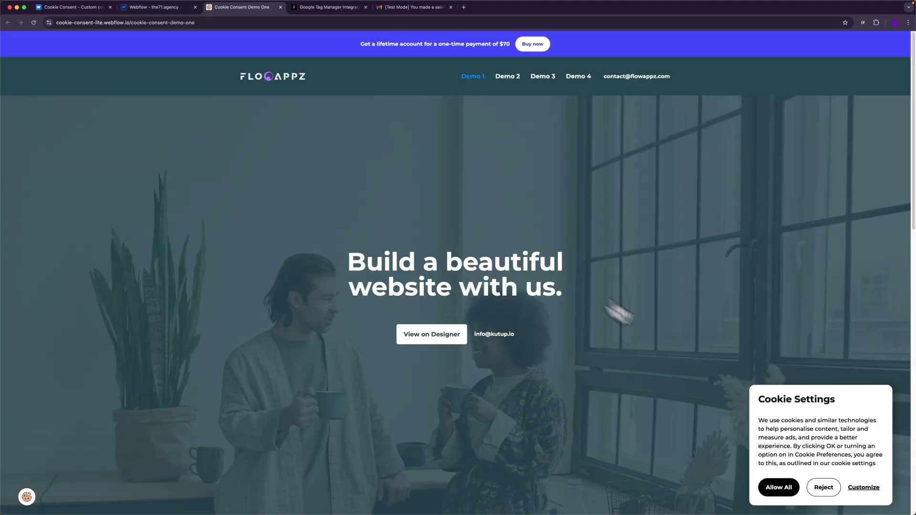
left_click(868, 490)
left_click(864, 489)
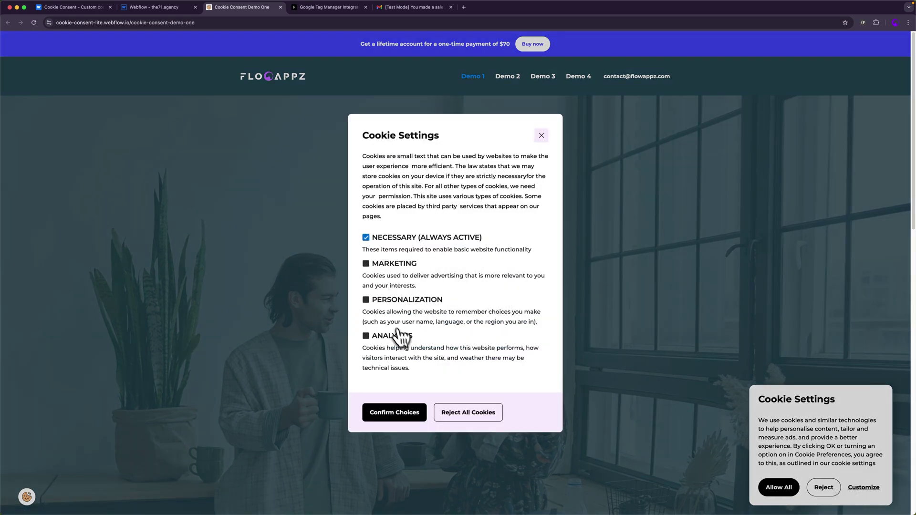
left_click(541, 136)
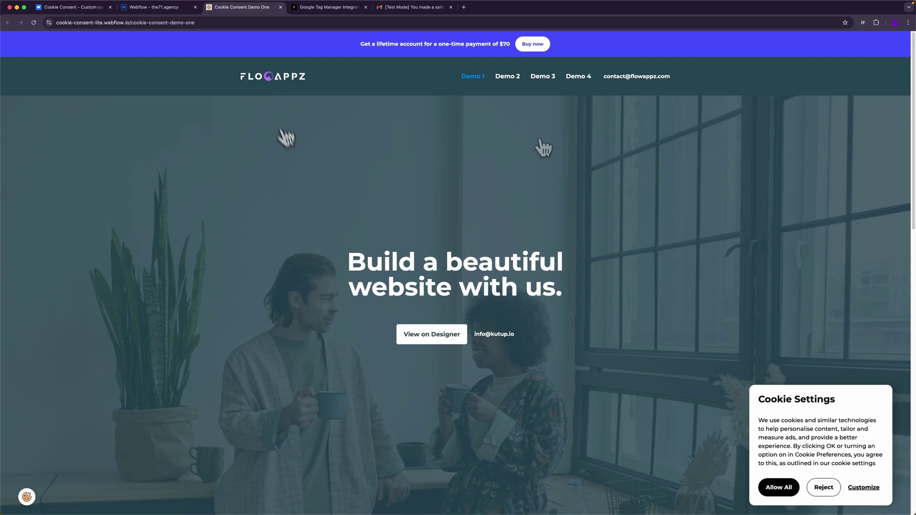
left_click(143, 7)
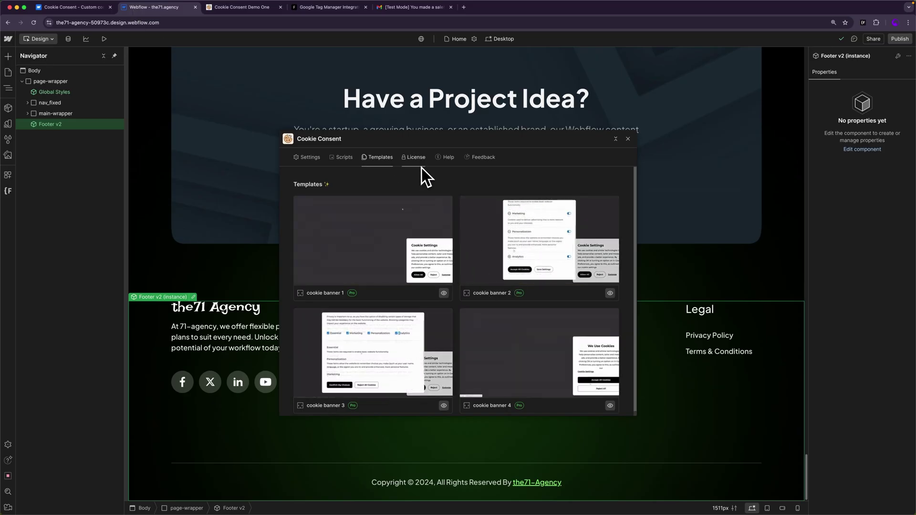
Step: Open the Cookie Consent License tab and follow its link to the FlowAppz login page
left_click(413, 159)
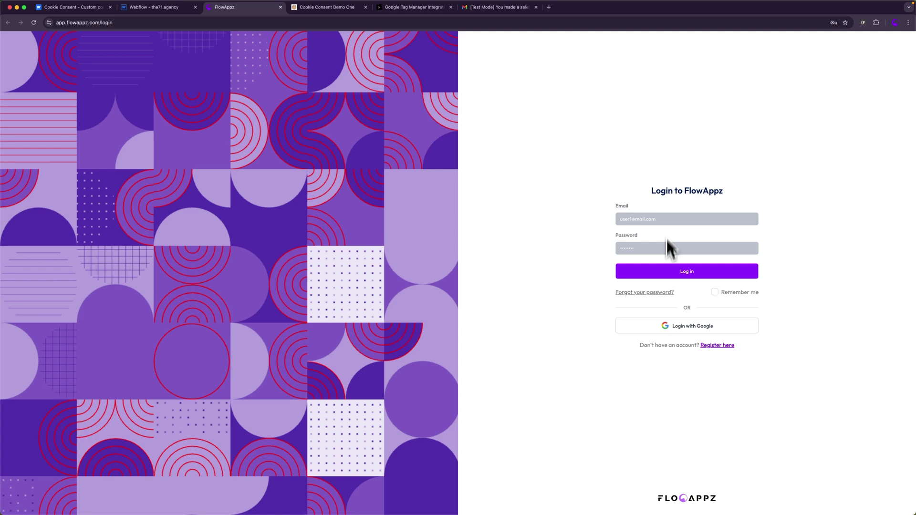
Step: Log in to FlowAppz and open the $5.00 monthly checkout for a new Cookie Consent license
left_click(717, 347)
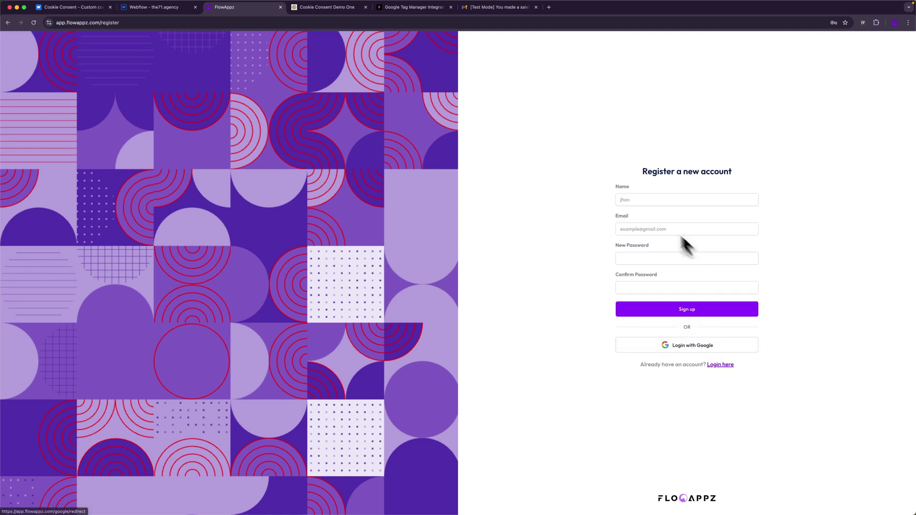
left_click(720, 365)
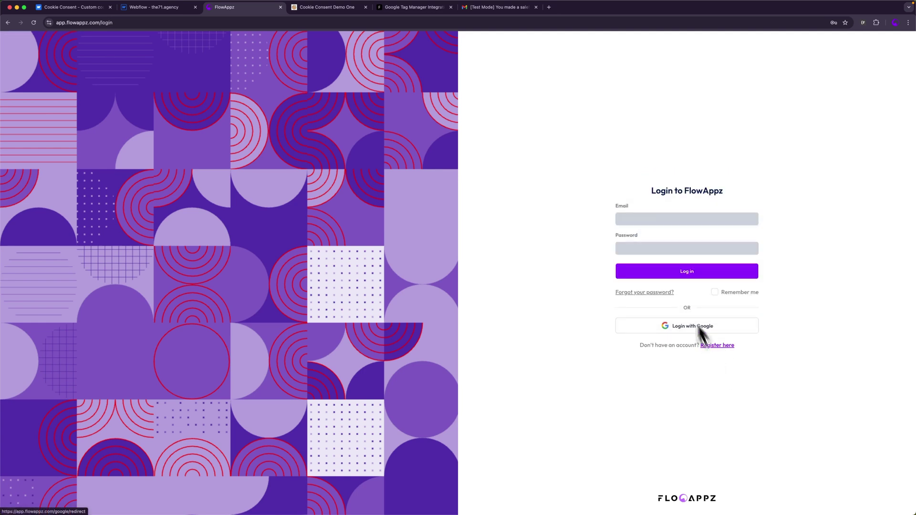
left_click(681, 276)
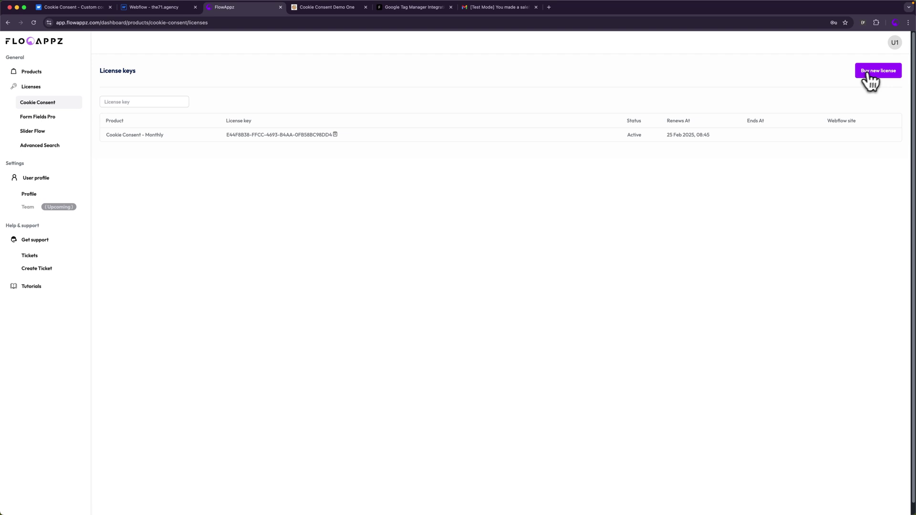
left_click(877, 71)
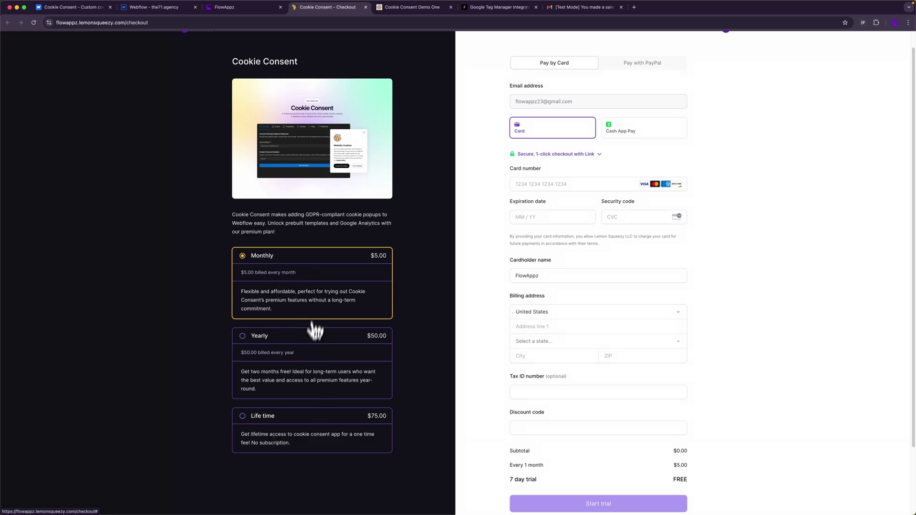
Step: Compare the Yearly plan's trial, then choose the $75.00 Life time plan at checkout
left_click(355, 343)
scroll(535, 391, "down", 3)
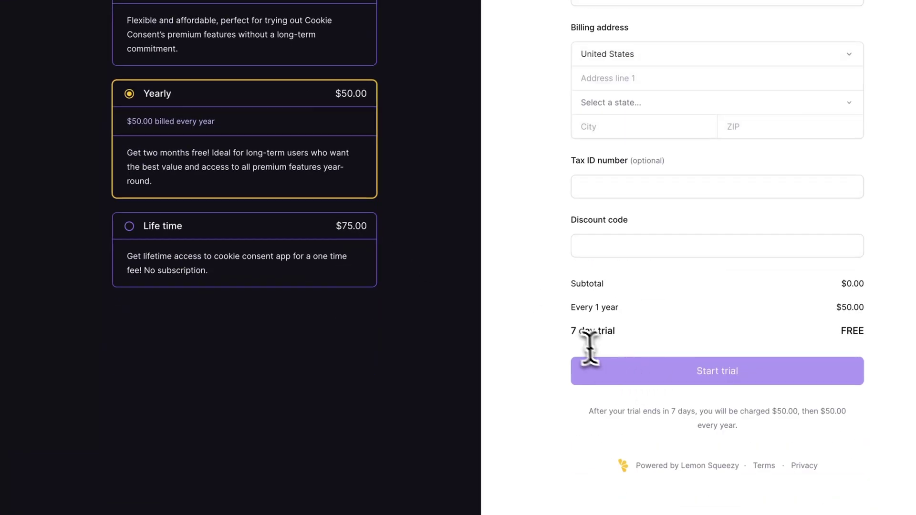
left_click_drag(590, 348, 640, 351)
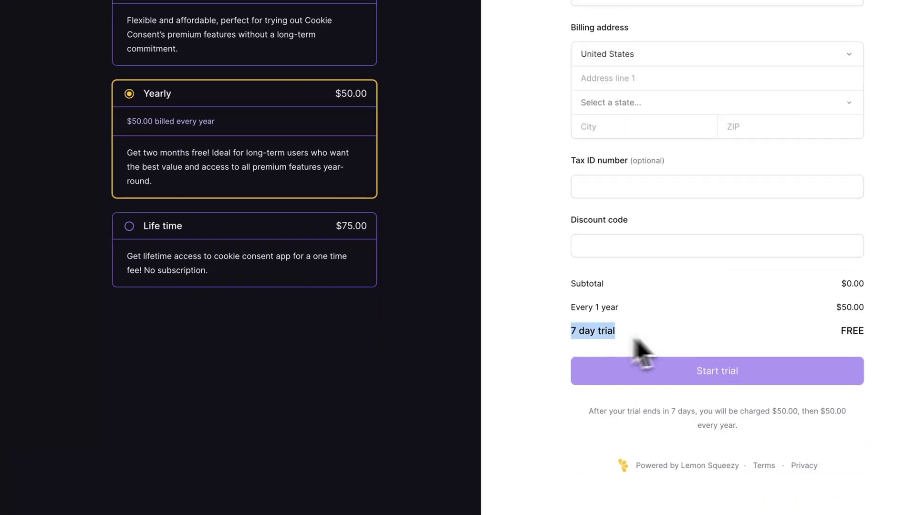
left_click(239, 267)
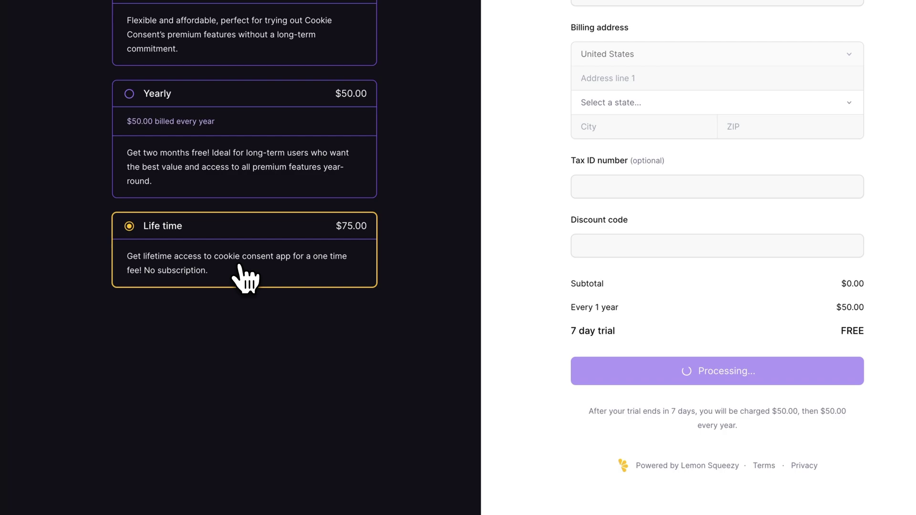
scroll(477, 323, "up", 1)
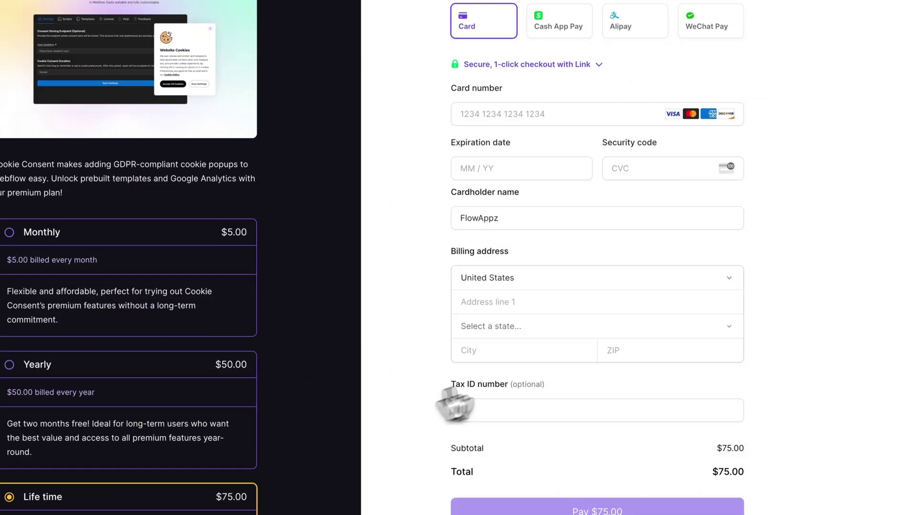
Step: Copy the licence key from the Gmail sale email and return to the FlowAppz licence keys page
left_click(565, 12)
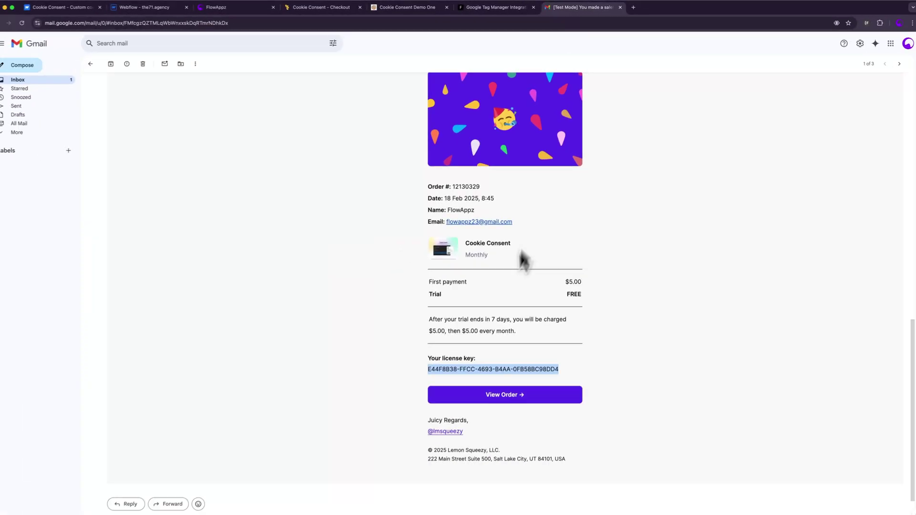
left_click_drag(429, 369, 574, 399)
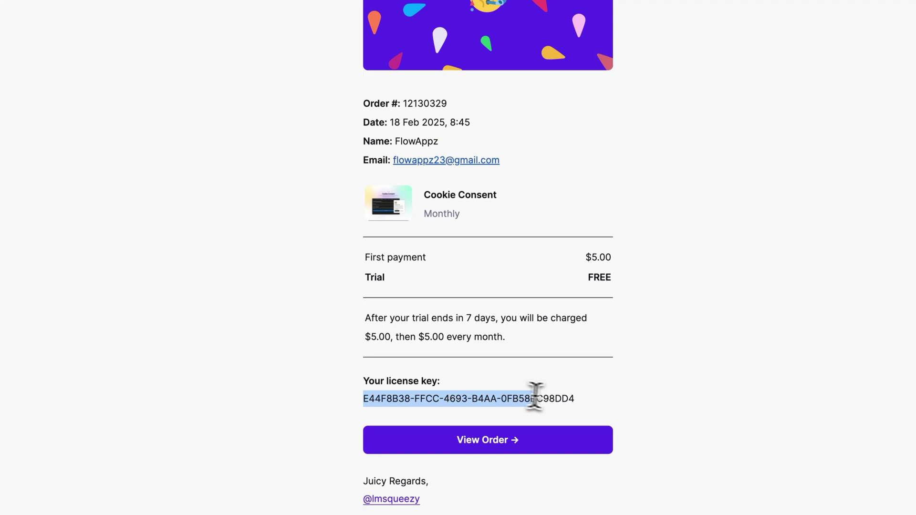
right_click(553, 398)
left_click(582, 427)
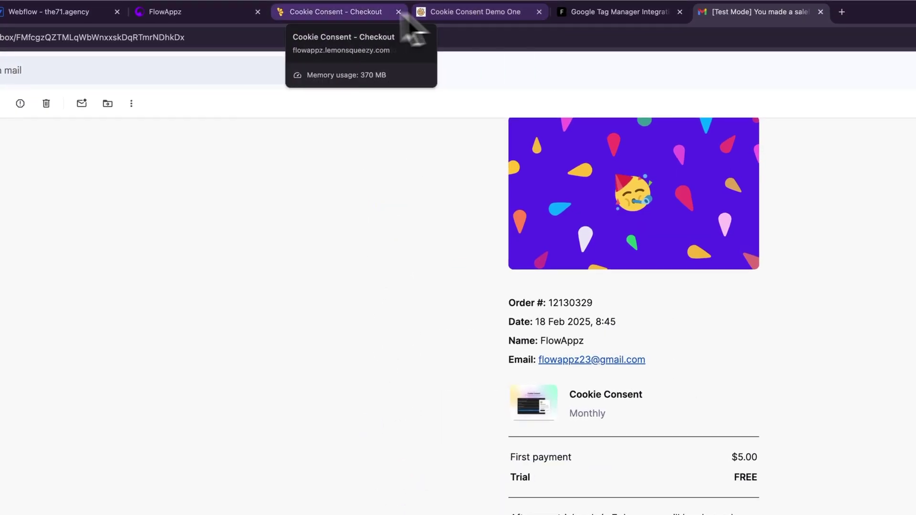
left_click(244, 12)
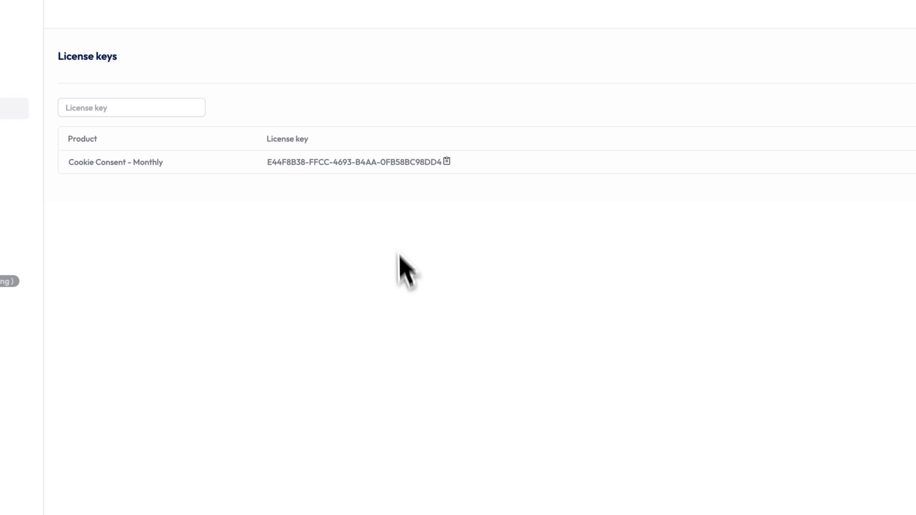
Step: Activate the pasted Cookie Consent licence in Webflow, then show the cookie banner templates
left_click(181, 14)
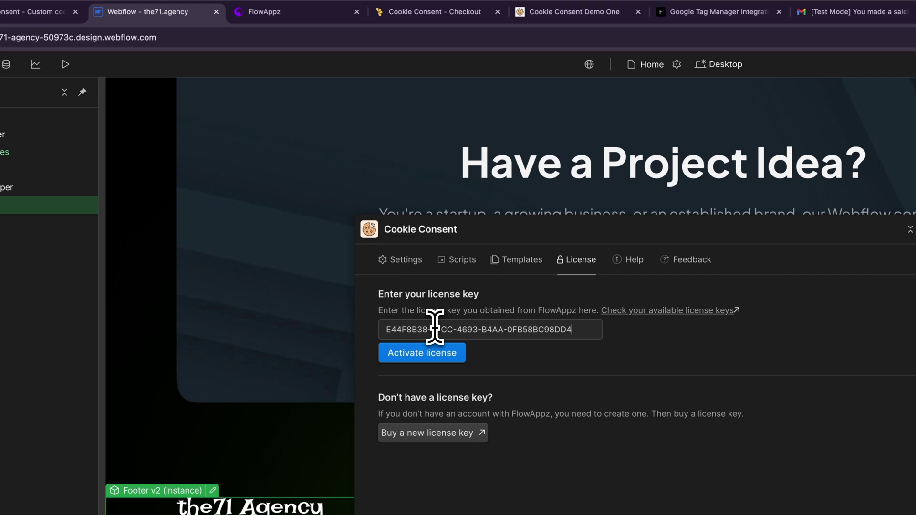
left_click(424, 362)
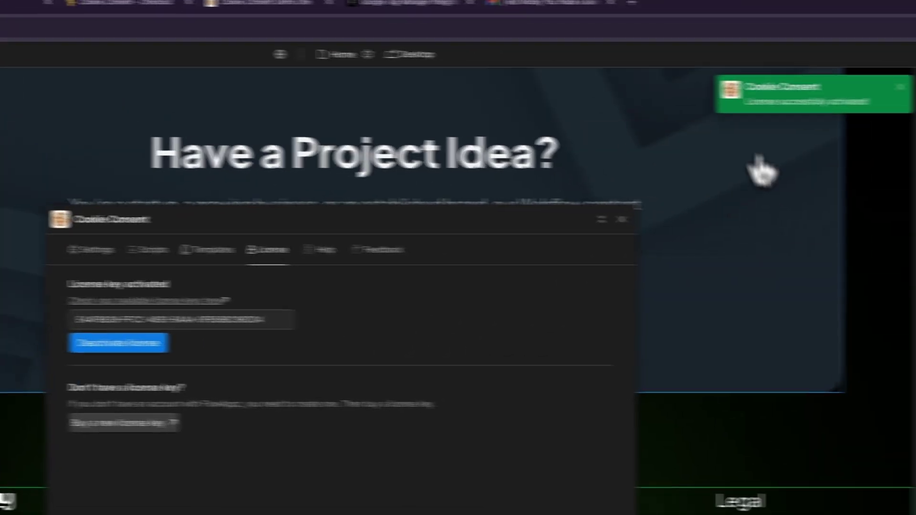
left_click_drag(640, 98, 743, 103)
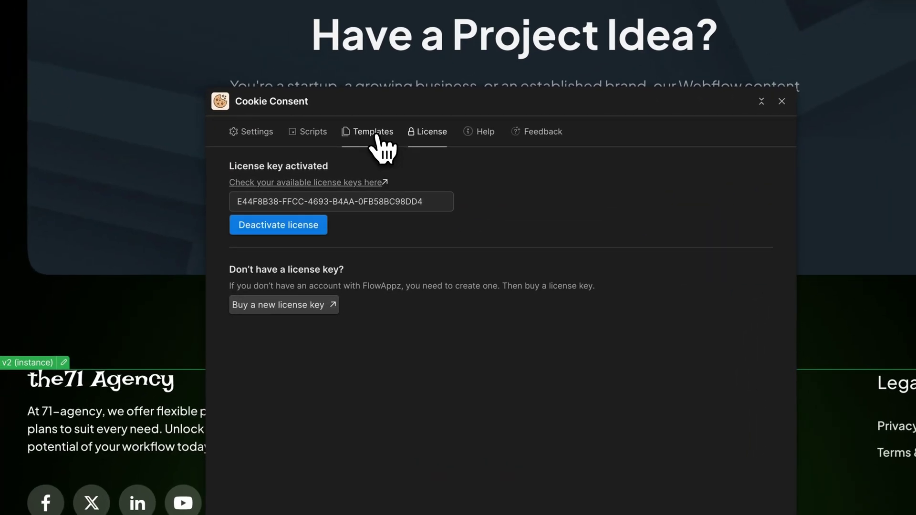
left_click(377, 138)
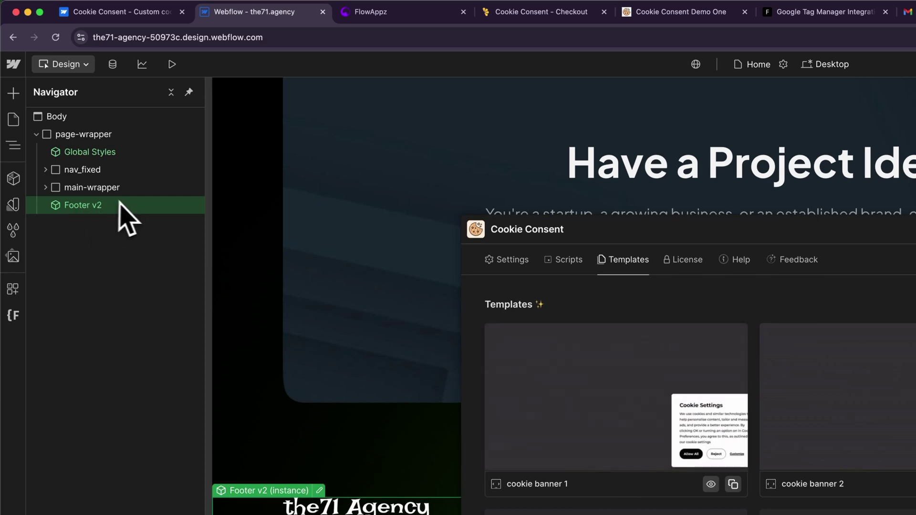
Step: Edit the Footer v2 component and paste the copied cookie banner into it with Cmd+V
double_click(88, 205)
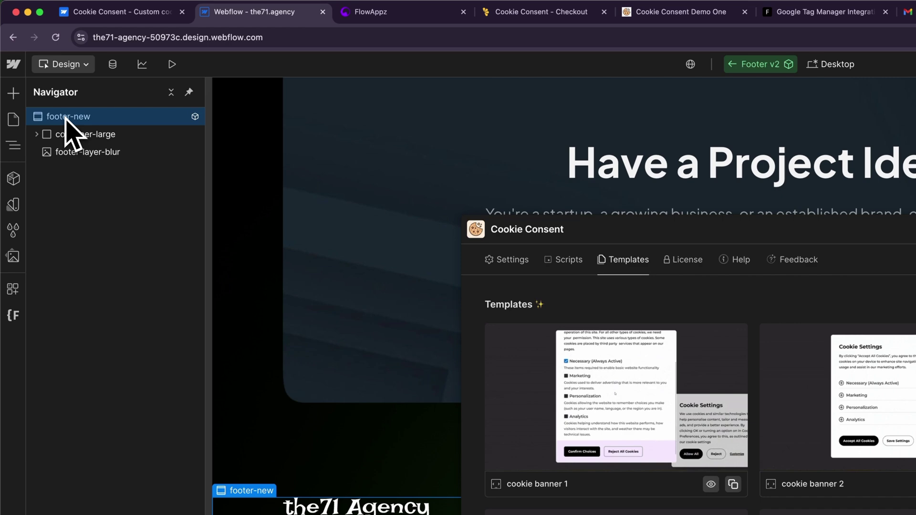
key("super+v")
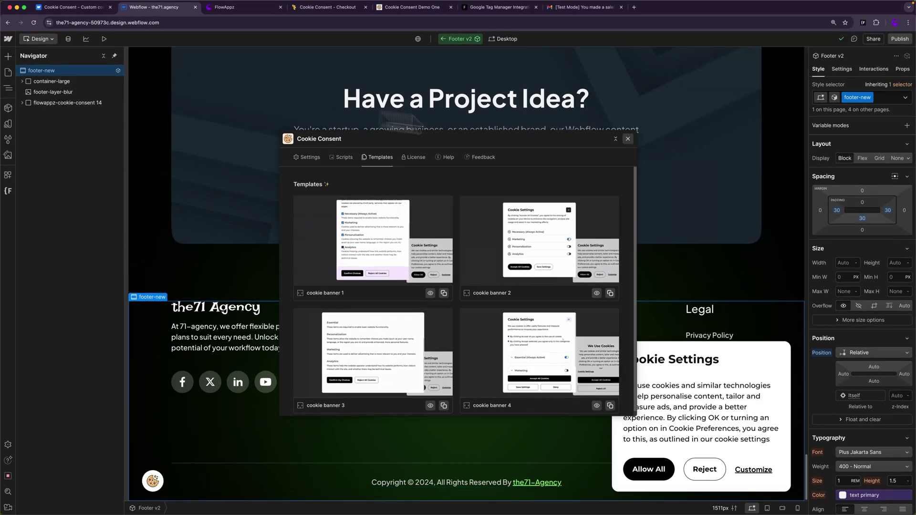
Step: Close the Cookie Consent panel and edit the popup text so the heading reads 'Cookie Settings.'
left_click(626, 139)
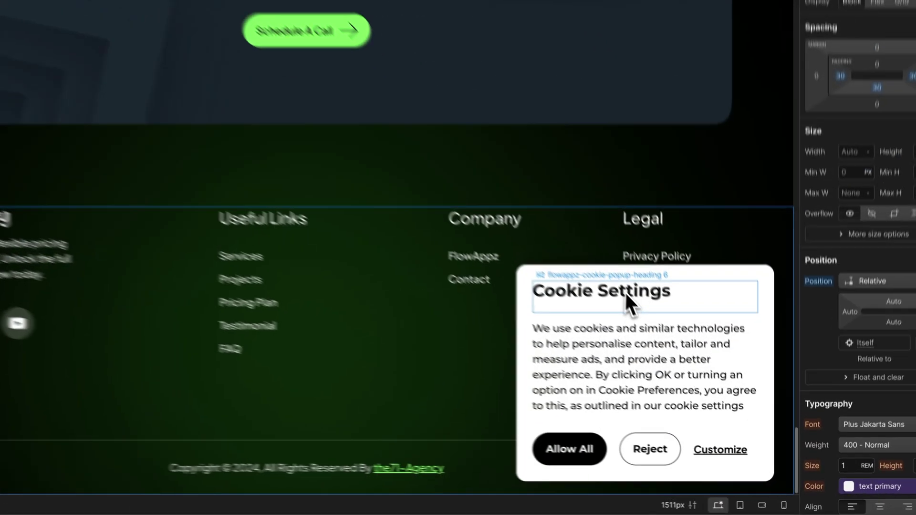
left_click(689, 359)
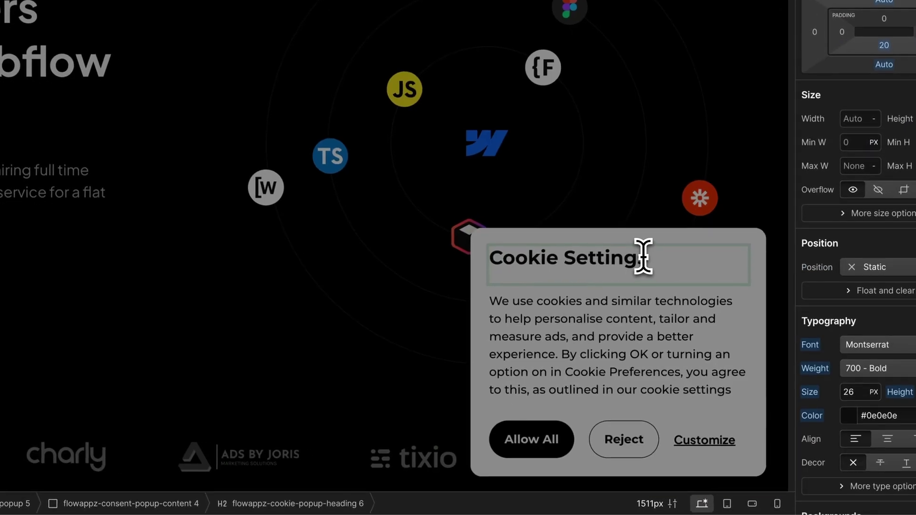
left_click(619, 323)
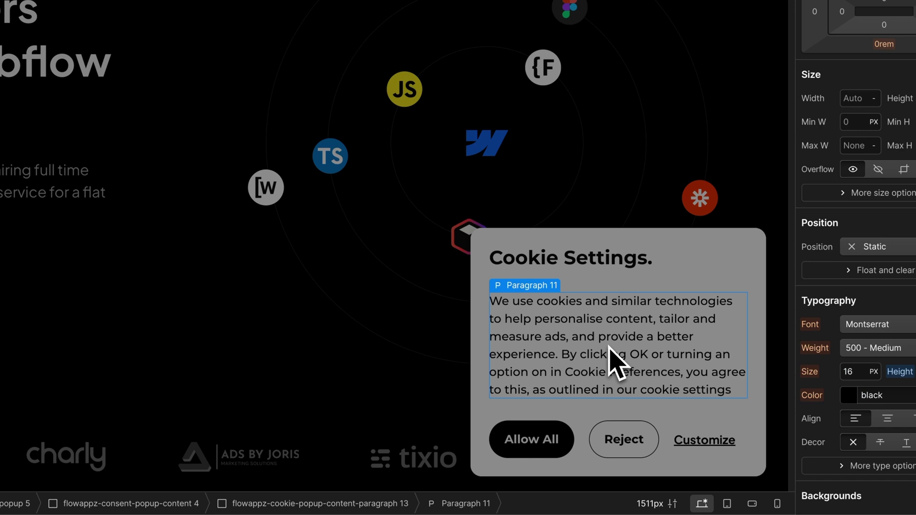
double_click(577, 368)
left_click_drag(565, 372, 590, 376)
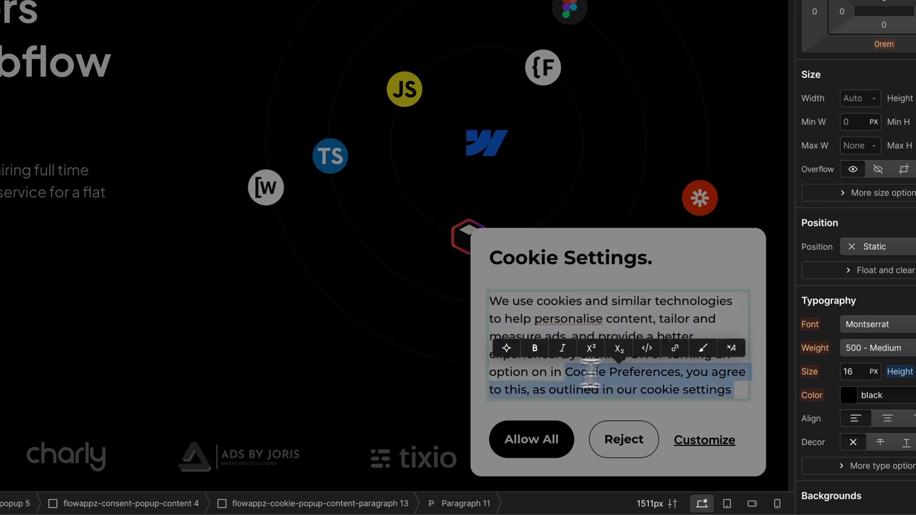
left_click(653, 372)
left_click_drag(681, 372, 564, 372)
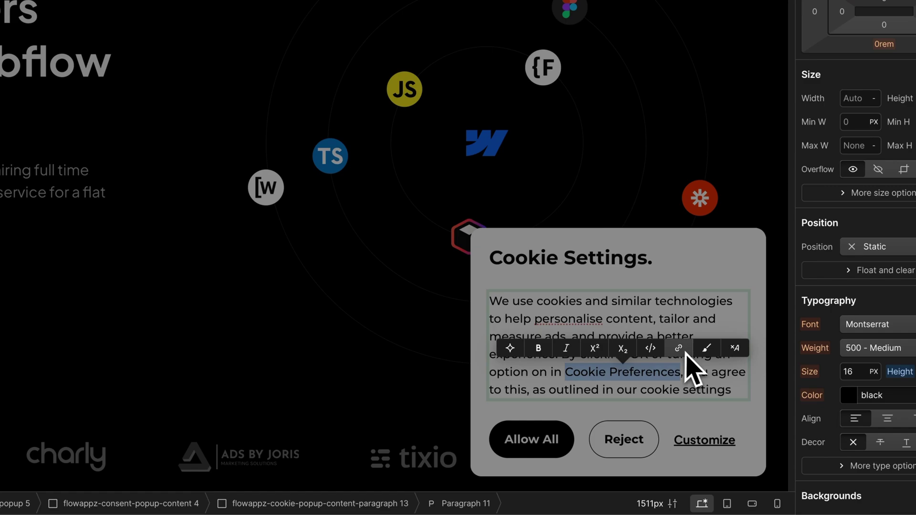
key("Escape")
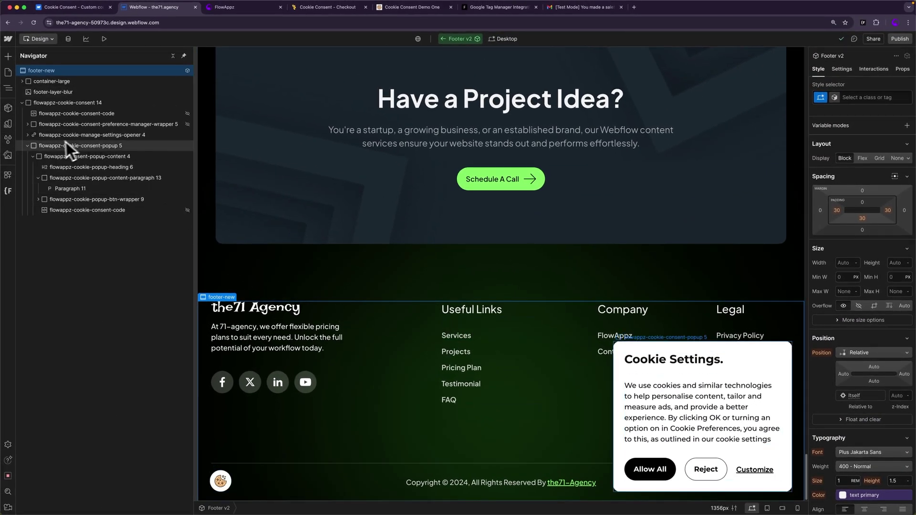
Step: Set the preference manager wrapper's Display to Block to reveal the Cookie Settings popup
left_click(27, 145)
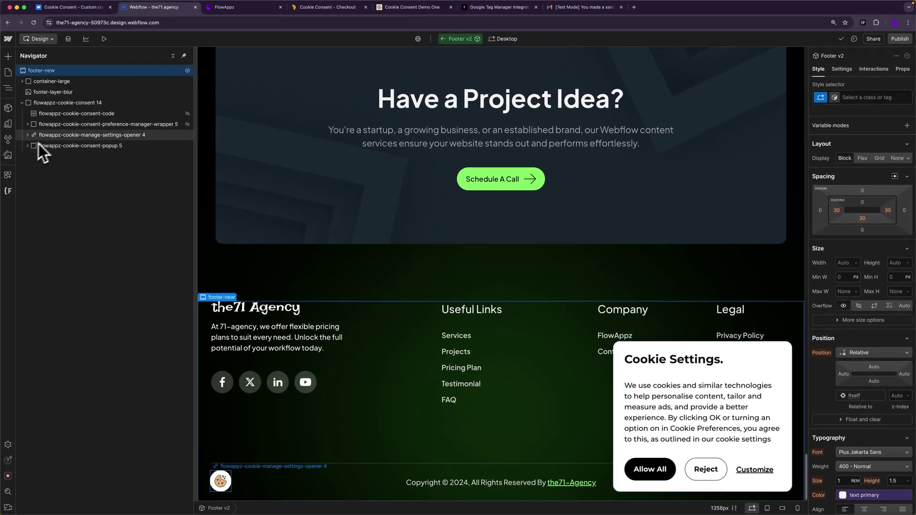
left_click(83, 126)
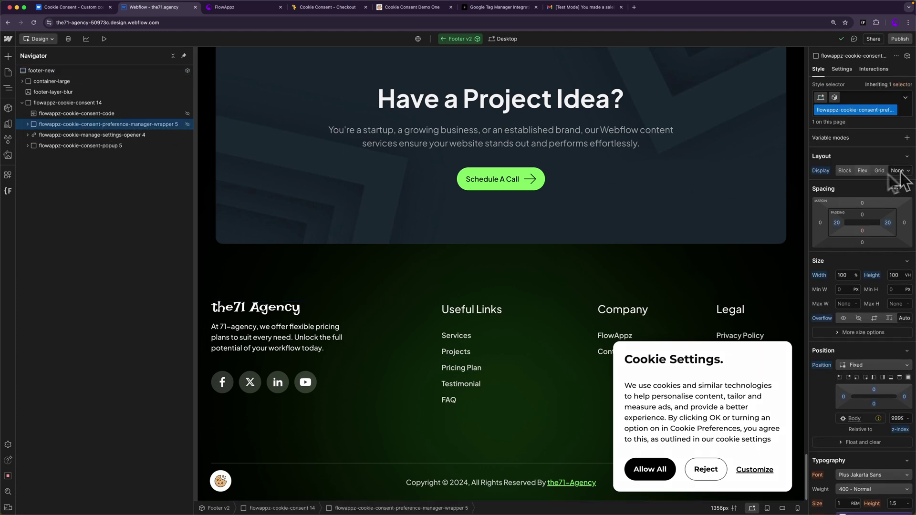
left_click(845, 171)
scroll(337, 272, "up", 2)
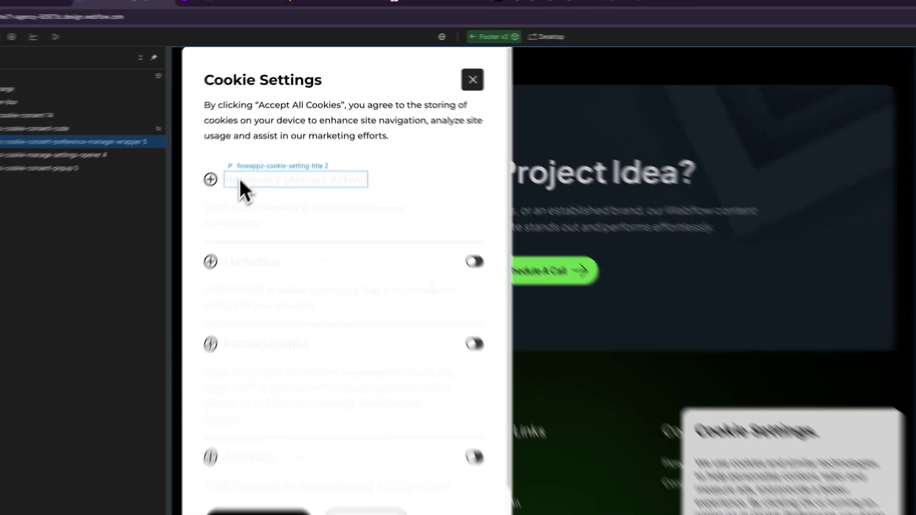
Step: Try several colour variables on the category descriptions, settling on link secondary
left_click(261, 158)
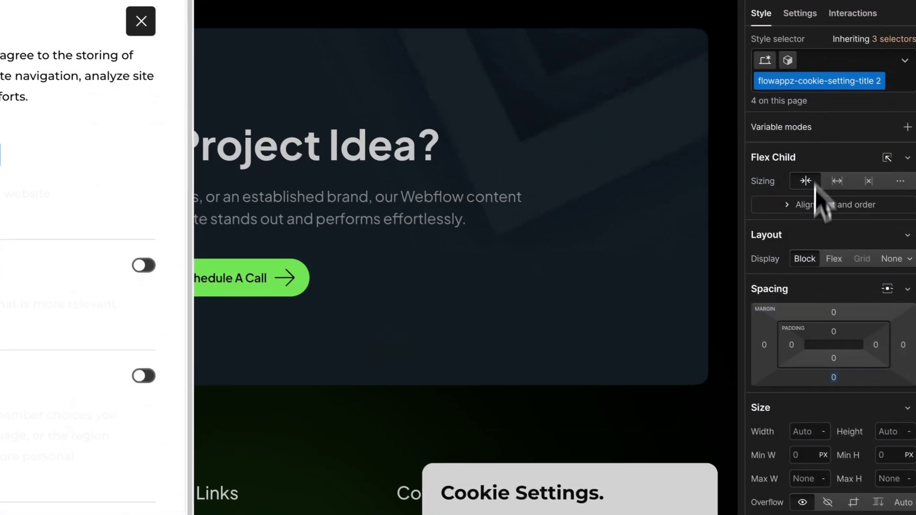
scroll(807, 246, "down", 10)
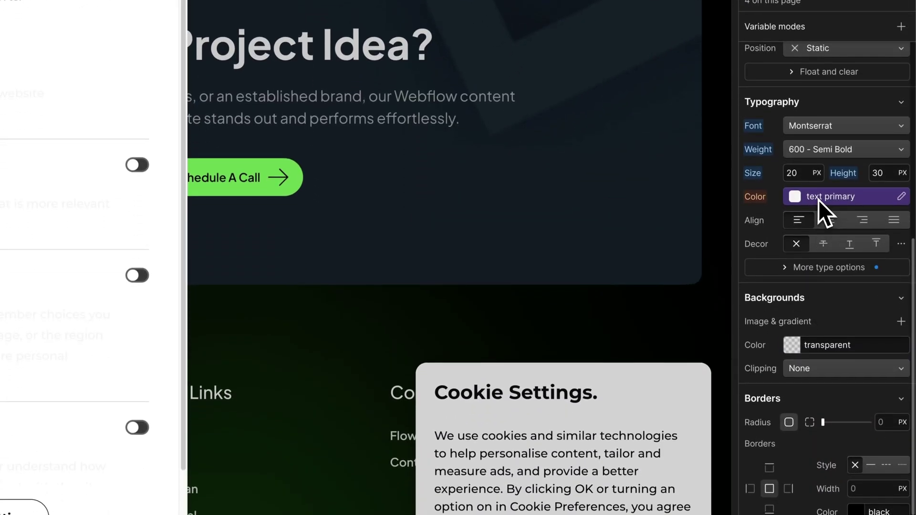
left_click(822, 209)
left_click(792, 301)
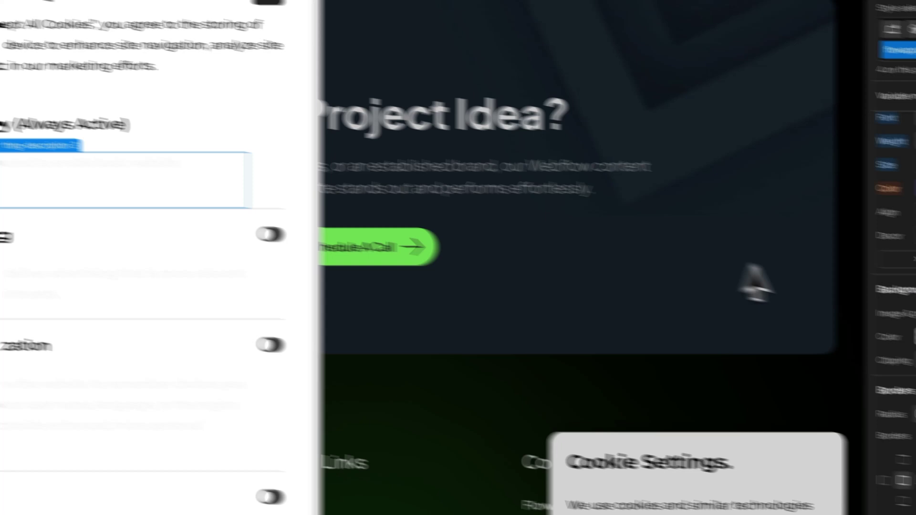
left_click(826, 147)
left_click(757, 241)
scroll(834, 267, "up", 2)
left_click(837, 244)
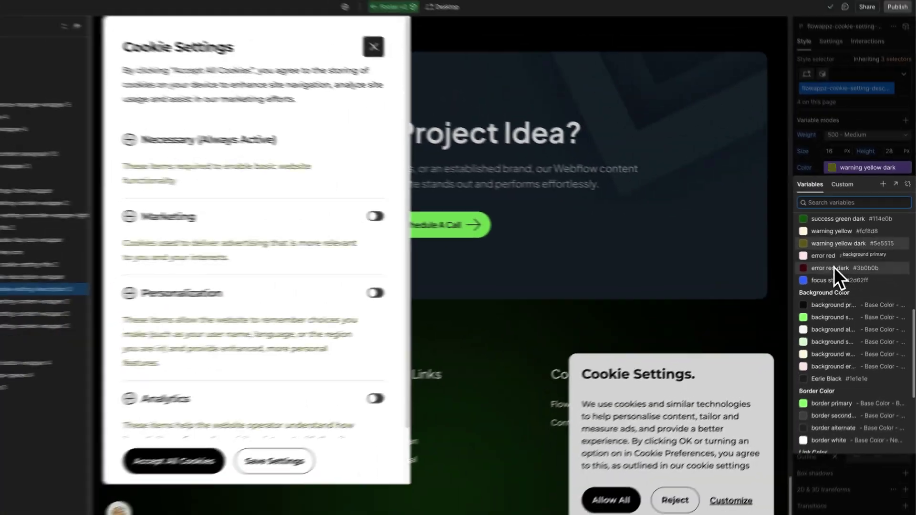
scroll(824, 390, "down", 3)
left_click(823, 395)
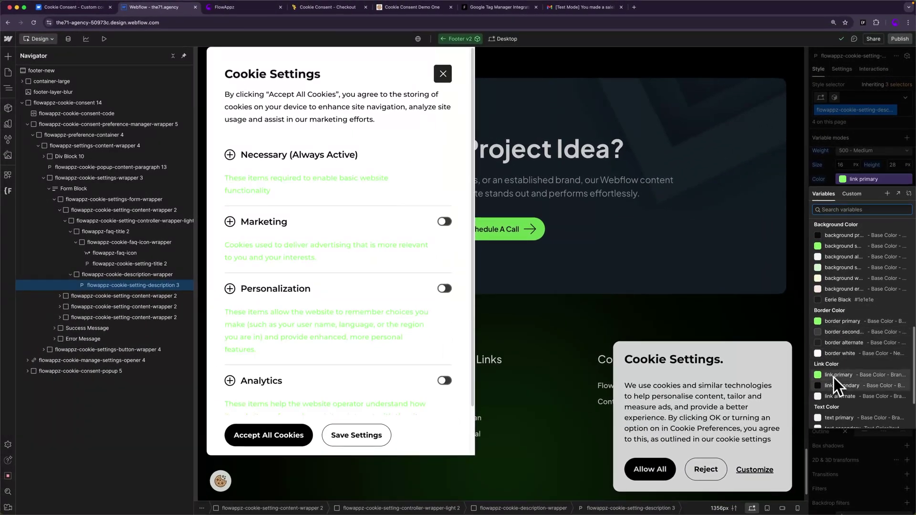
left_click(834, 386)
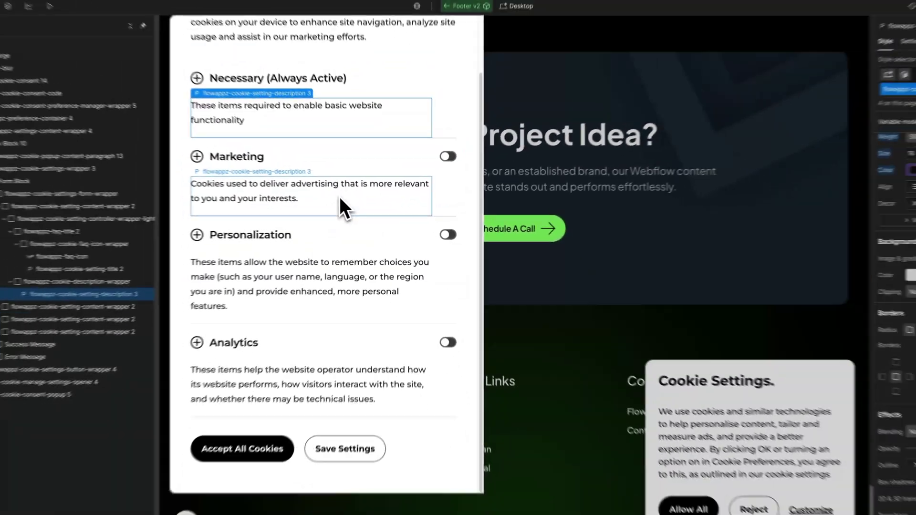
Step: Check the Personalization description, then select the preference manager wrapper in the Navigator
left_click(315, 368)
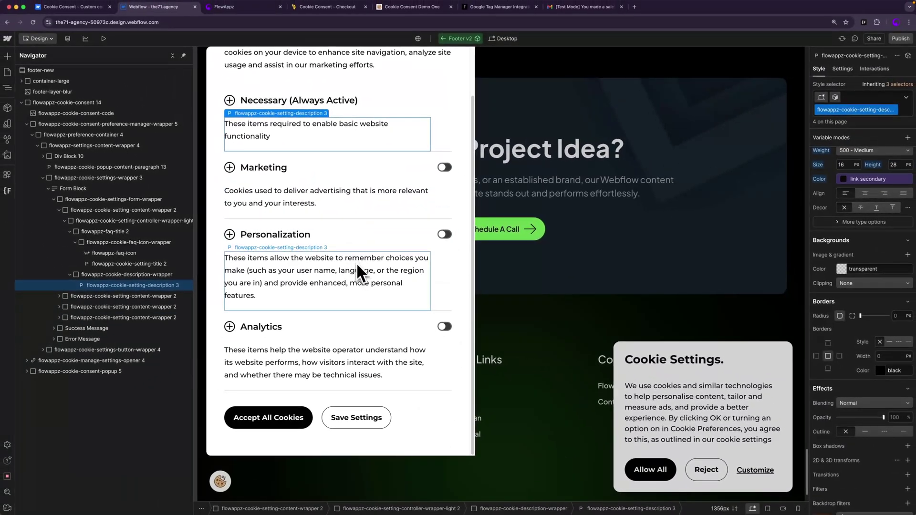
scroll(357, 266, "up", 3)
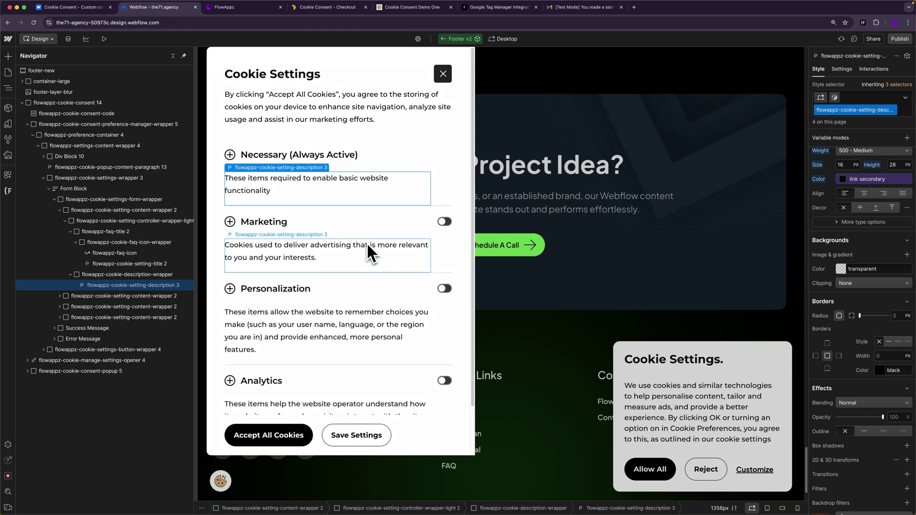
scroll(367, 242, "down", 3)
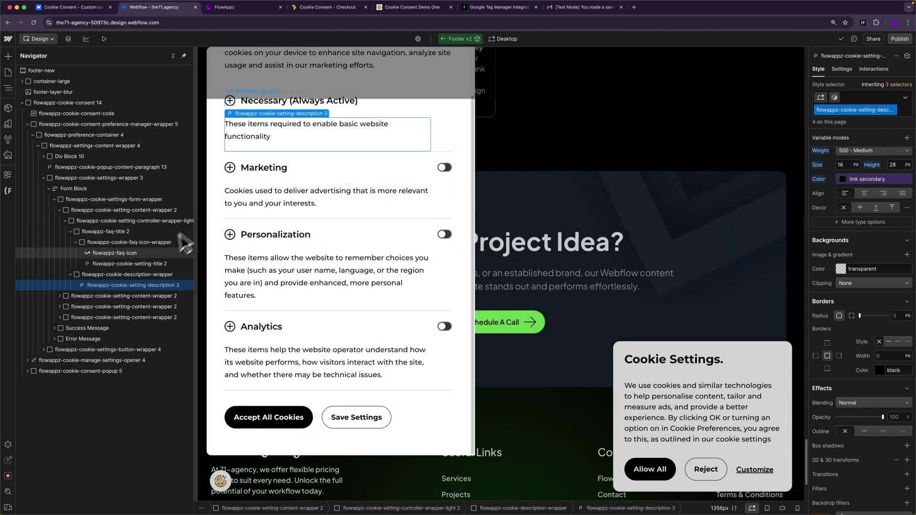
left_click(68, 125)
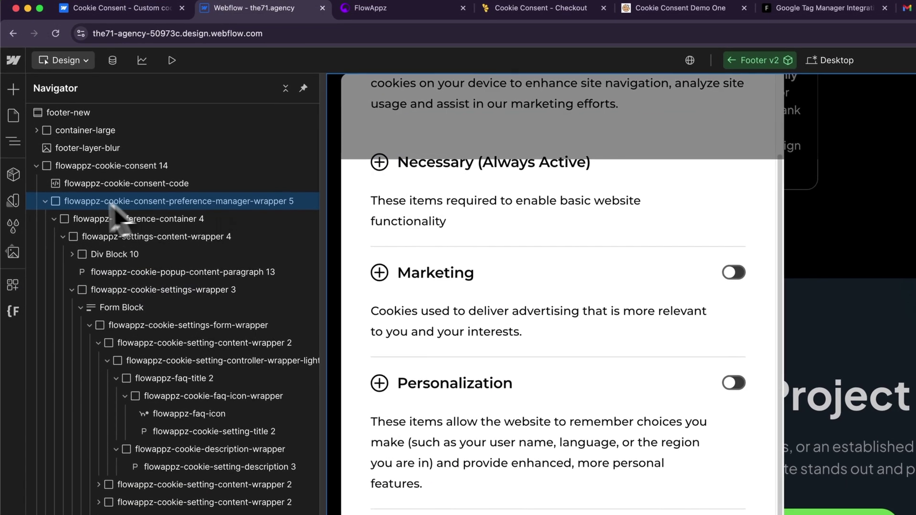
Step: Set the wrapper's Display back to None, publish to the staging domain, and open it live
left_click(45, 201)
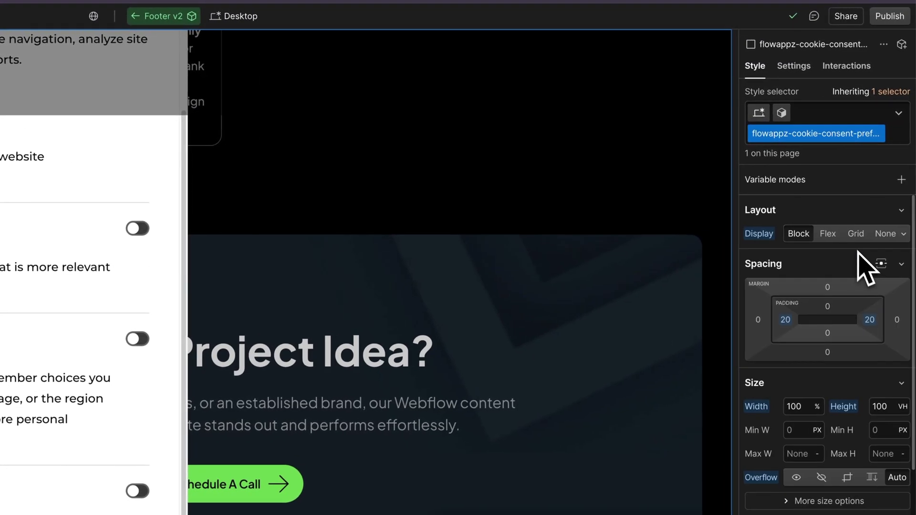
left_click(885, 234)
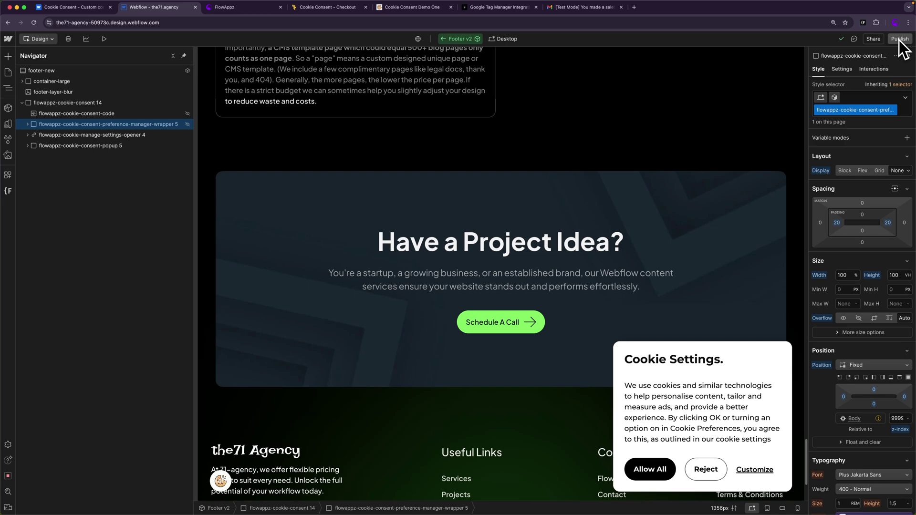
left_click(900, 40)
left_click(854, 180)
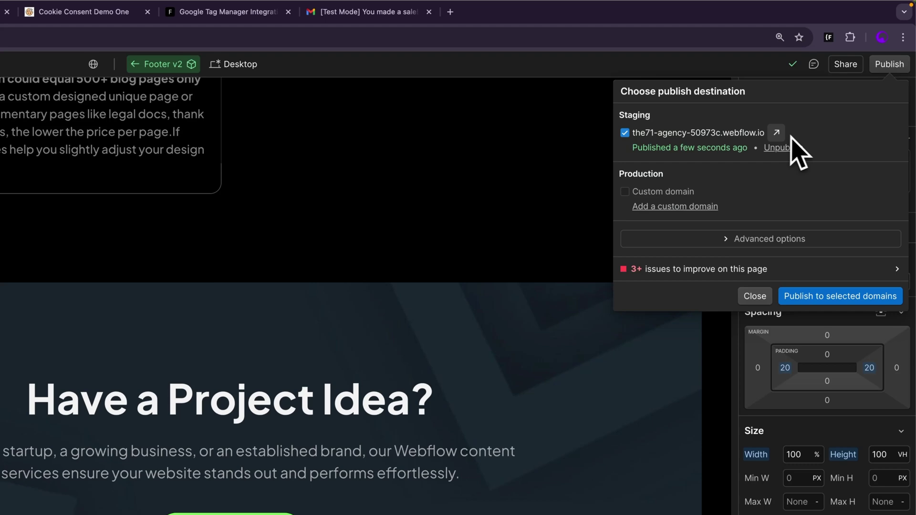
left_click(832, 80)
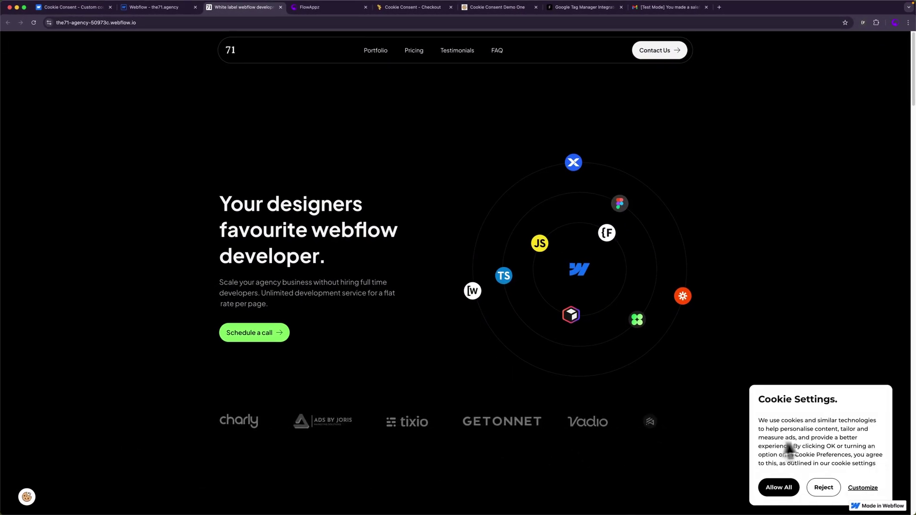
Step: Open Customize, expand Analytics, accept all cookies, then reopen settings via the cookie icon
left_click(857, 487)
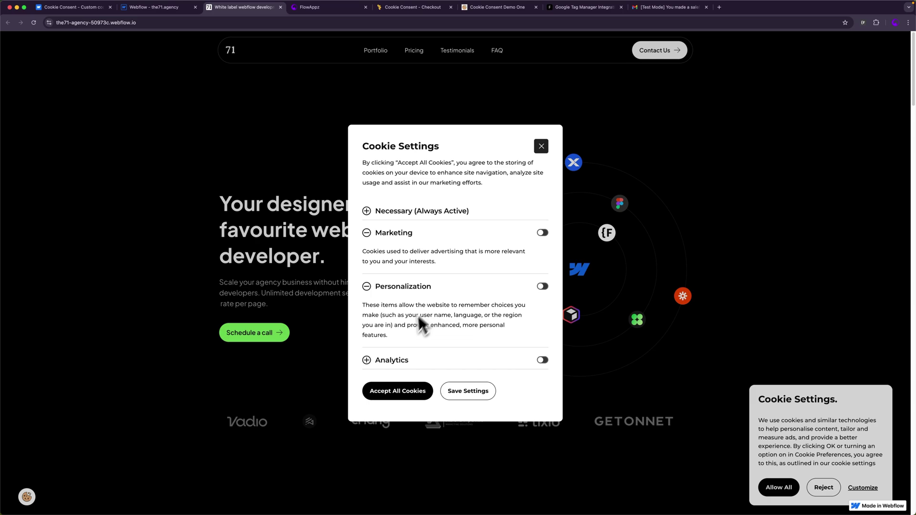
left_click(396, 360)
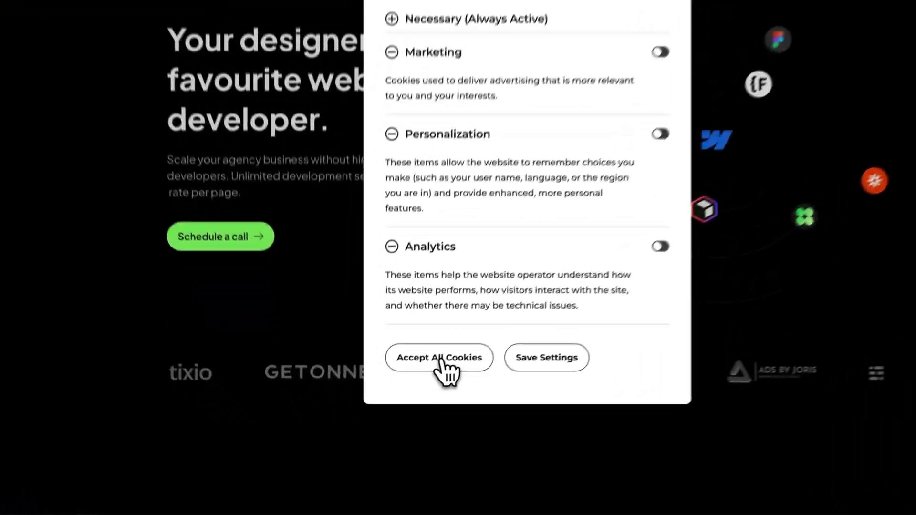
left_click(398, 414)
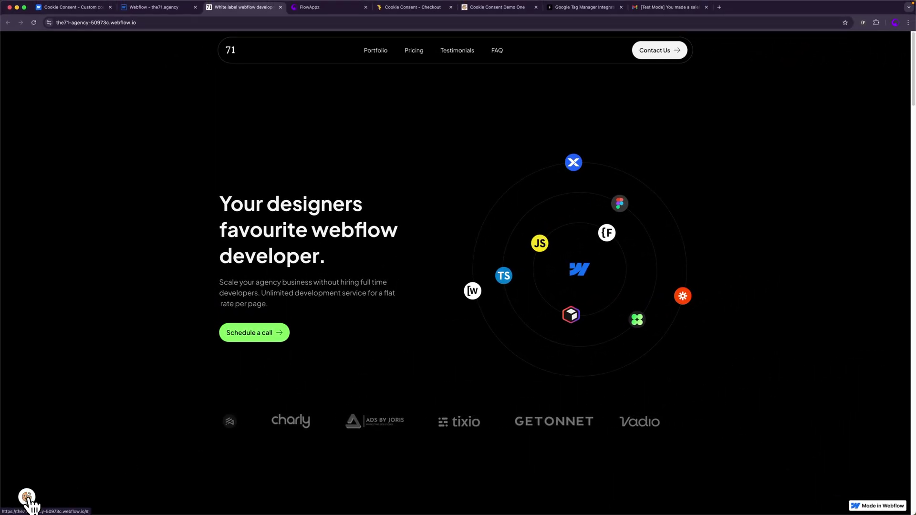
left_click(26, 497)
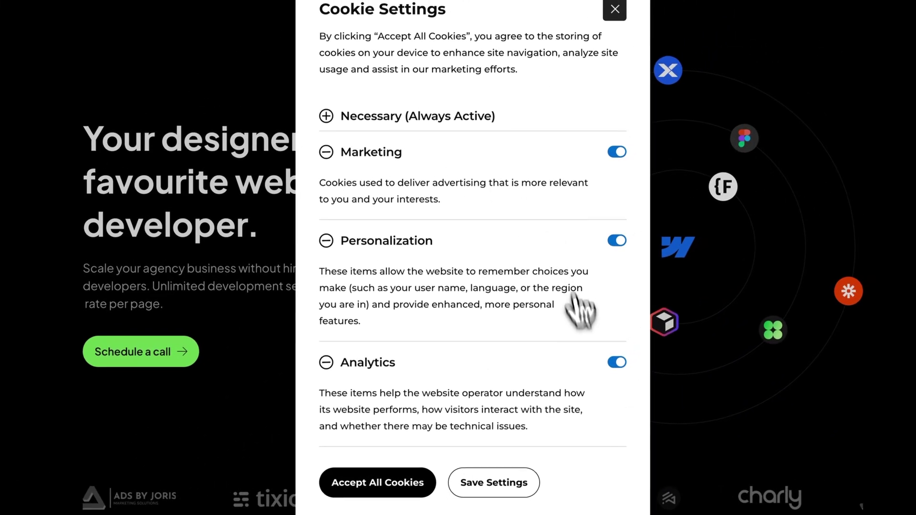
left_click(616, 364)
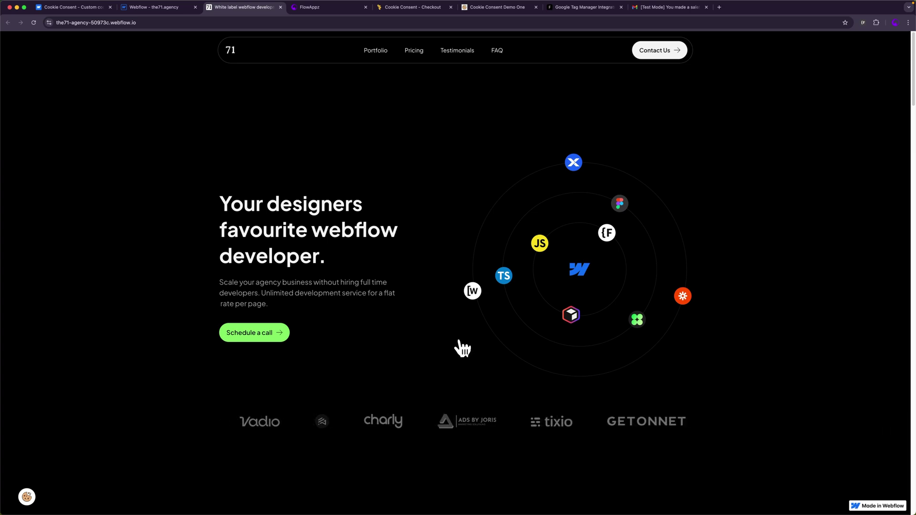
Step: Go to the FlowAppz dashboard tab and open Get support > Tickets
left_click(412, 7)
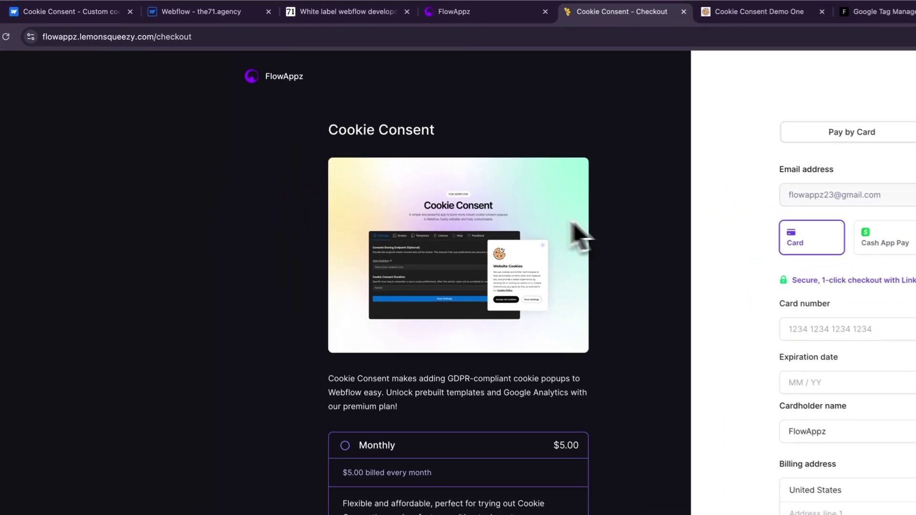
left_click(514, 20)
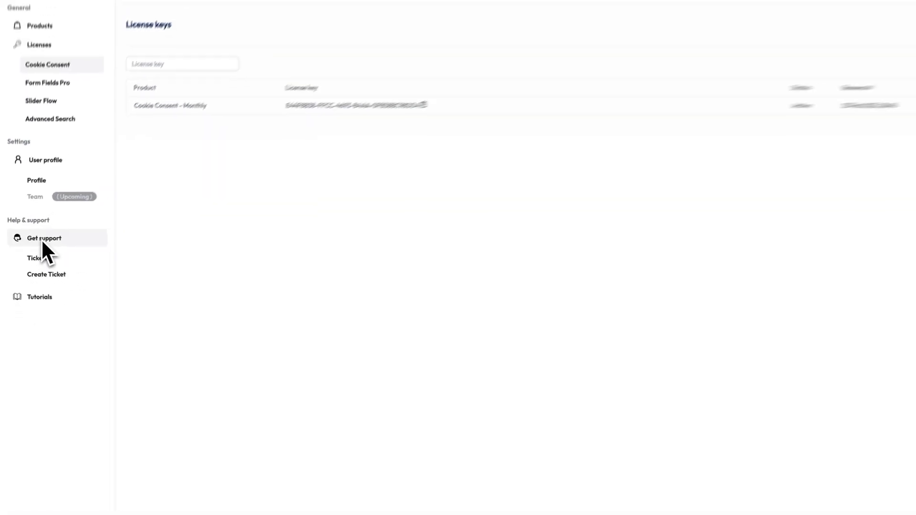
left_click(44, 258)
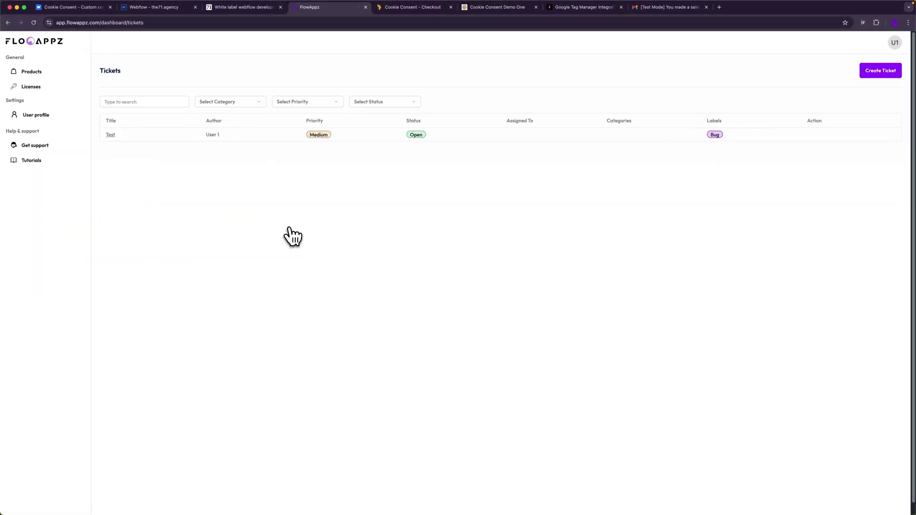